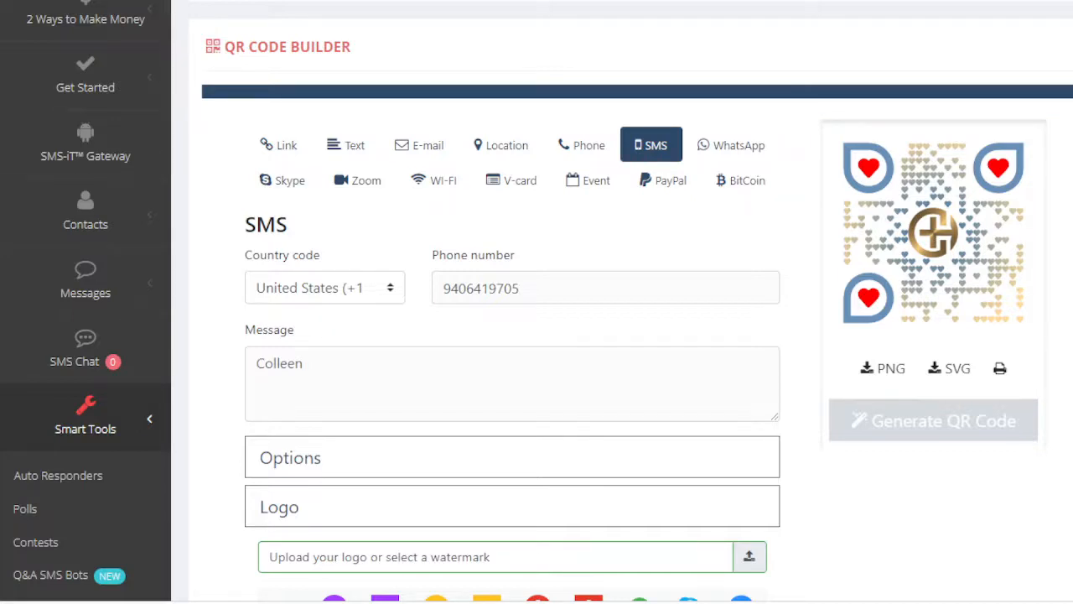
Expand the QR code's Options section and examine its size, precision, background, color, dot and marker settings
{"action": "left_click", "coordinate": [512, 457]}
{"action": "scroll", "coordinate": [513, 457], "scroll_direction": "down", "scroll_amount": 2}
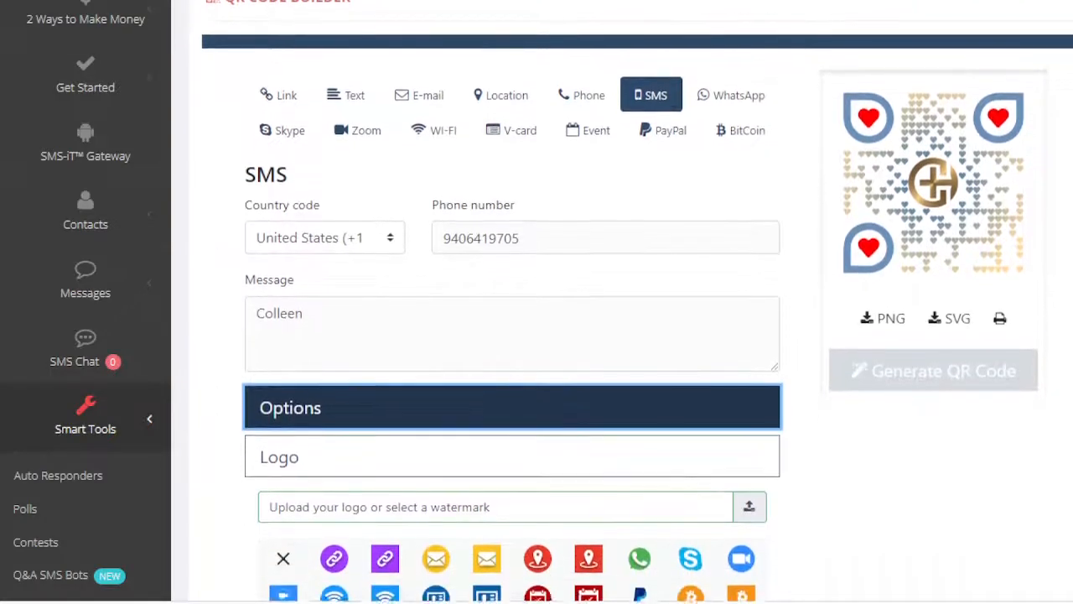
{"action": "left_click", "coordinate": [436, 340]}
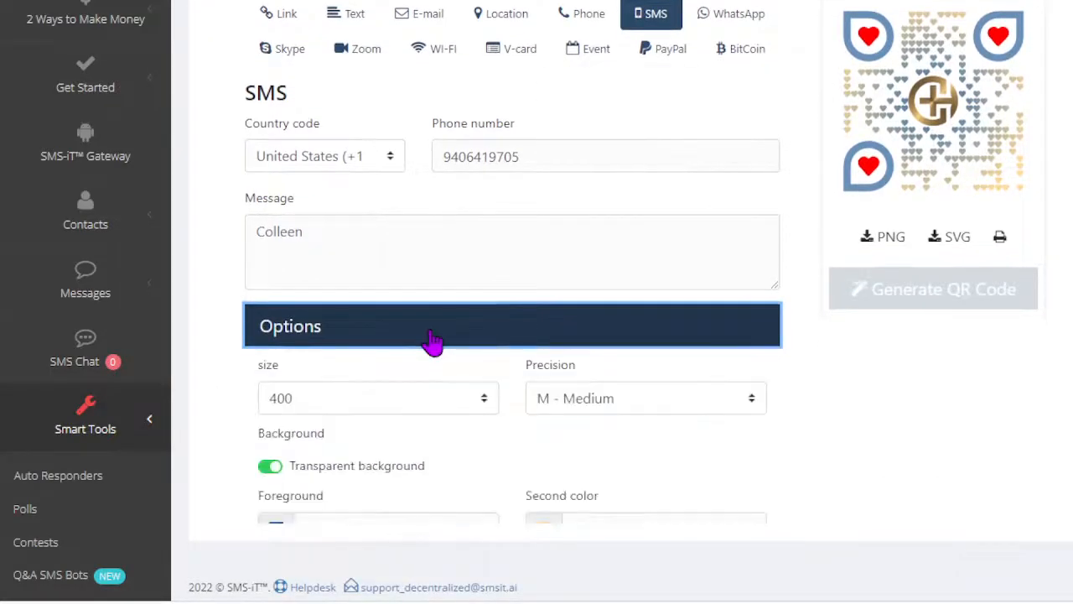
{"action": "scroll", "coordinate": [512, 335], "scroll_direction": "down", "scroll_amount": 5}
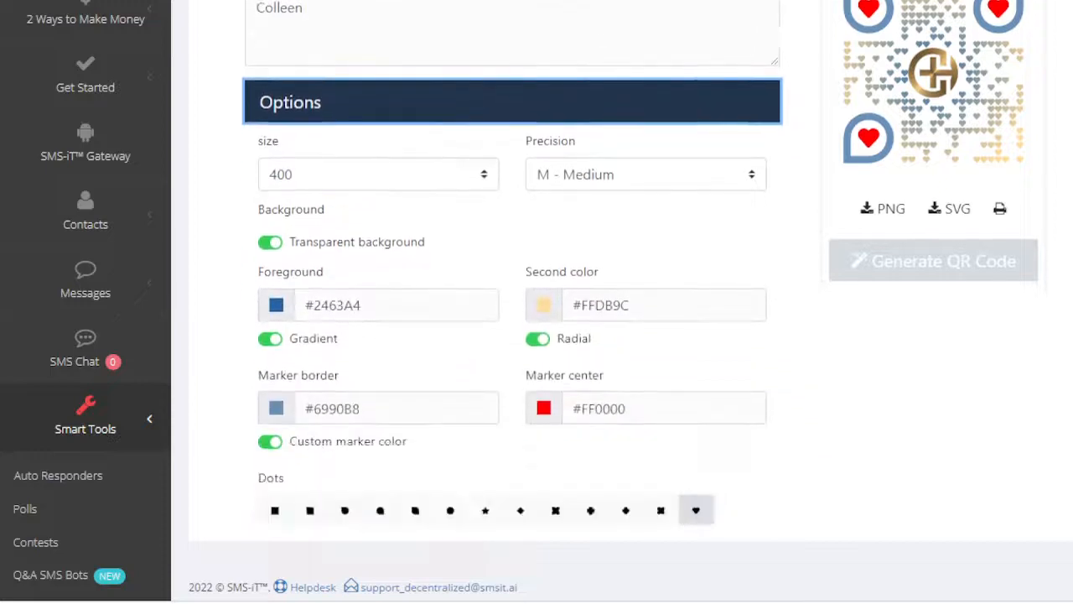
{"action": "scroll", "coordinate": [512, 335], "scroll_direction": "down", "scroll_amount": 1}
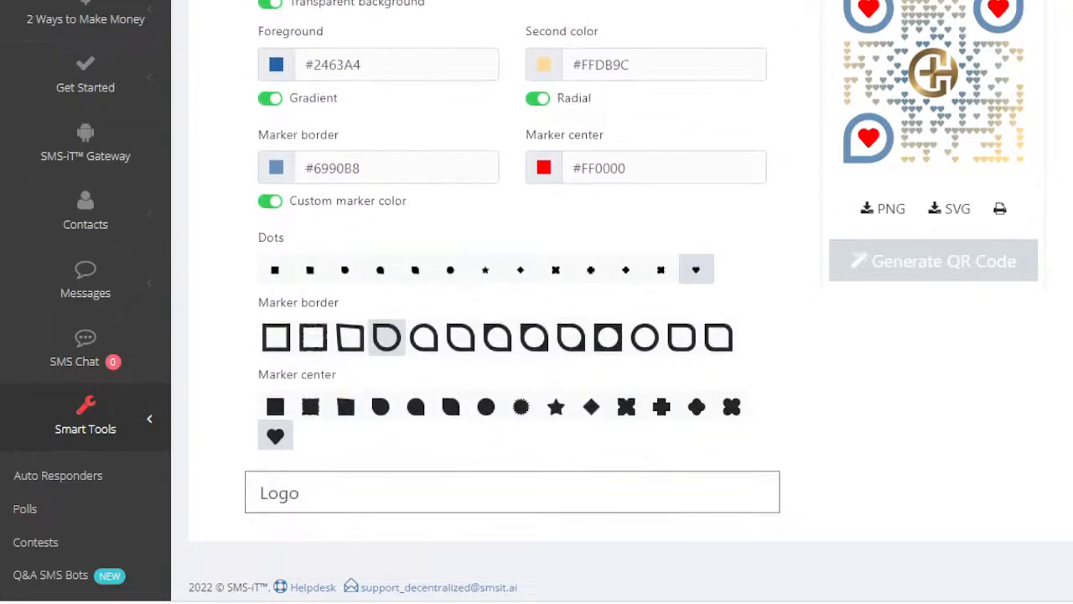
{"action": "scroll", "coordinate": [513, 335], "scroll_direction": "up", "scroll_amount": 2}
{"action": "left_click", "coordinate": [358, 69]}
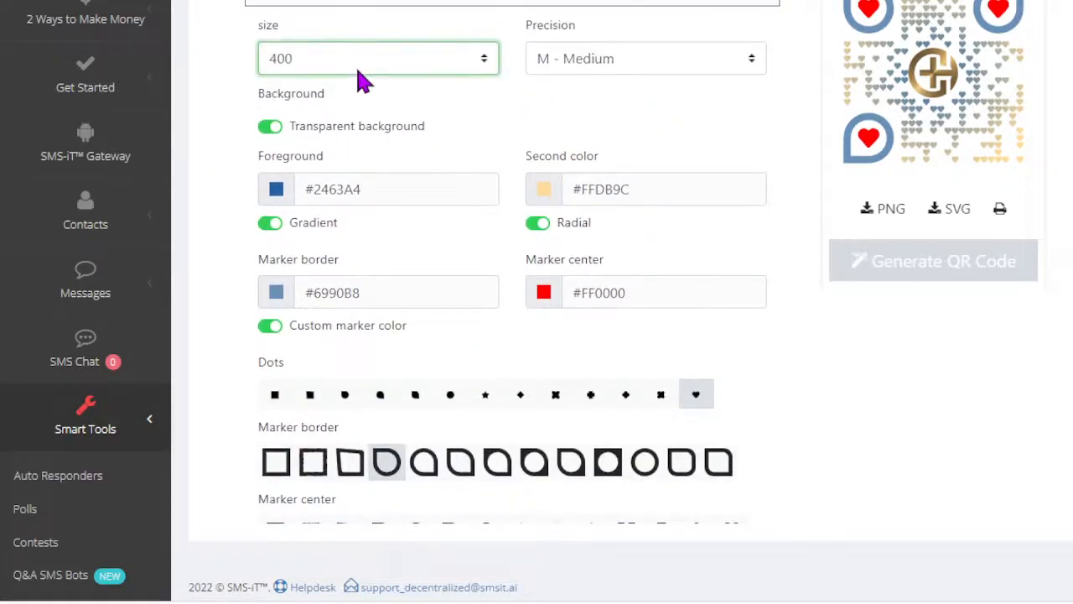
{"action": "left_click", "coordinate": [618, 76]}
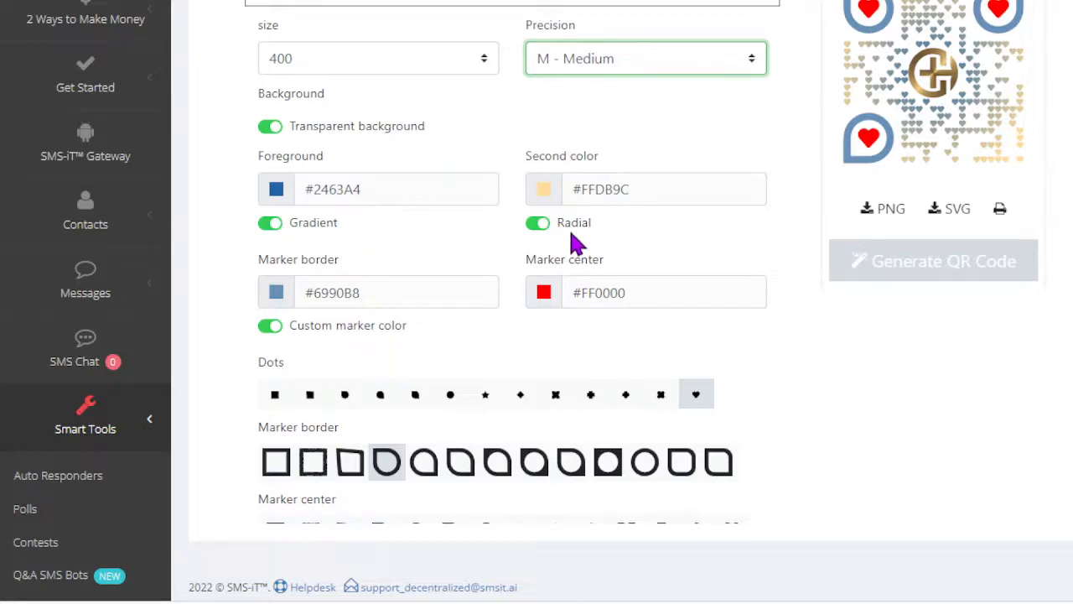
Regenerate the QR code with the Radial gradient turned off, and again with Radial turned back on
{"action": "left_click", "coordinate": [531, 225]}
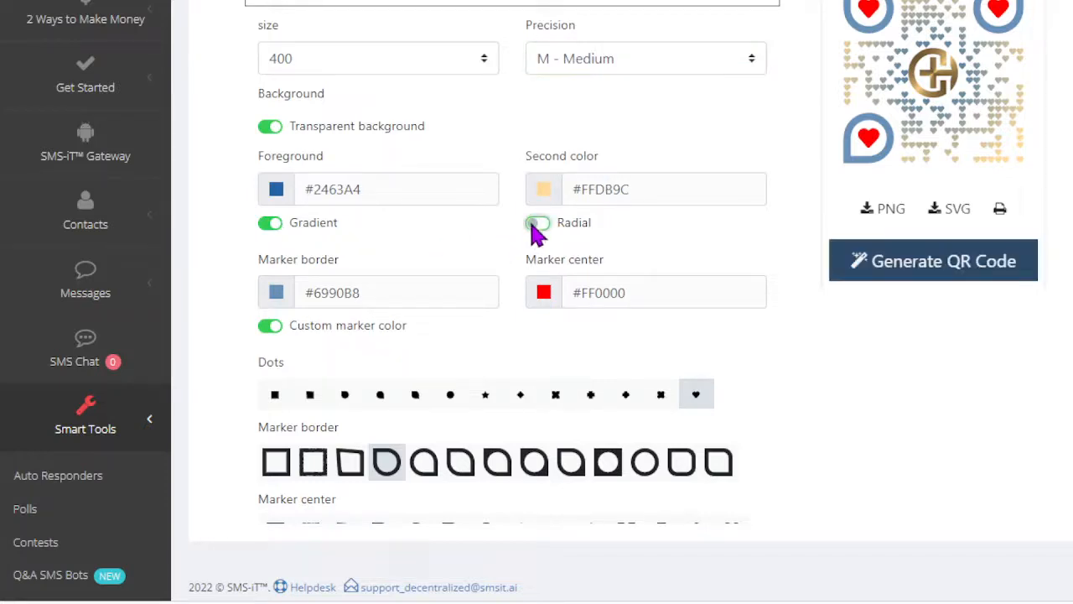
{"action": "left_click", "coordinate": [942, 275]}
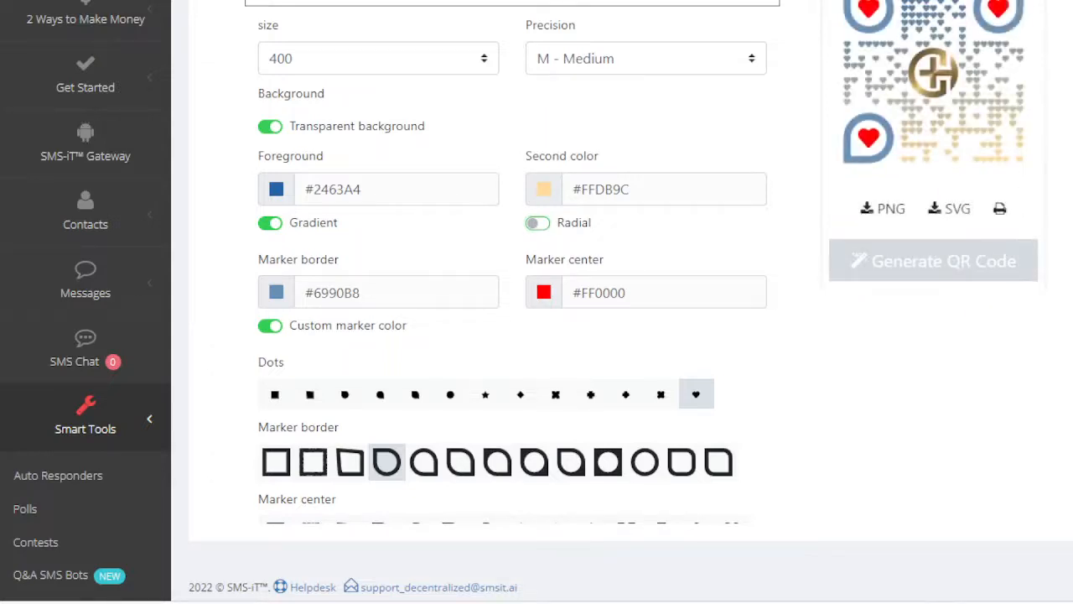
{"action": "double_click", "coordinate": [548, 227]}
{"action": "left_click", "coordinate": [544, 226]}
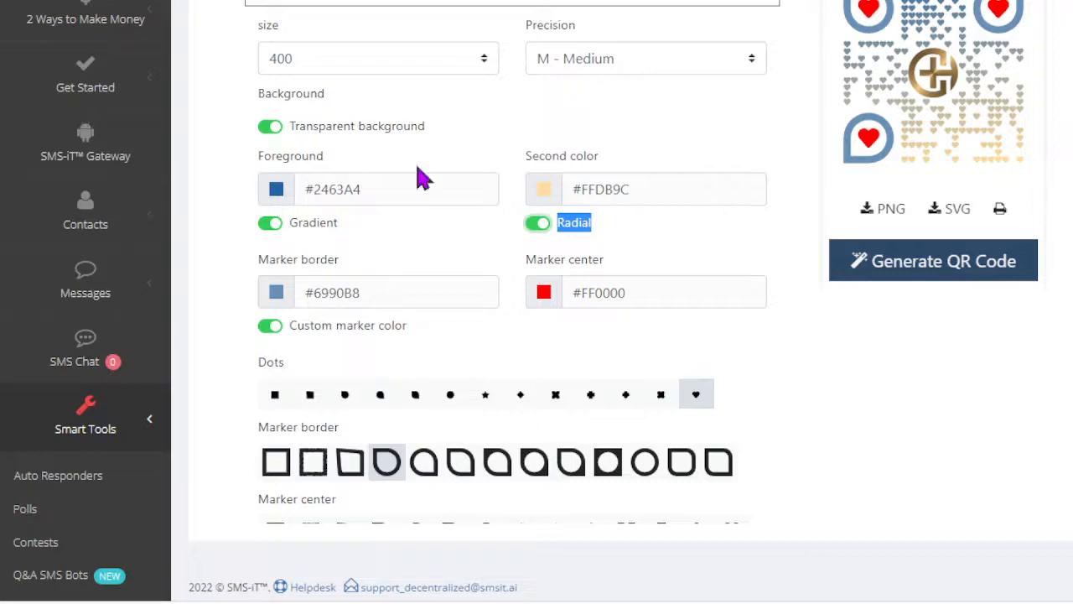
{"action": "left_click", "coordinate": [937, 275]}
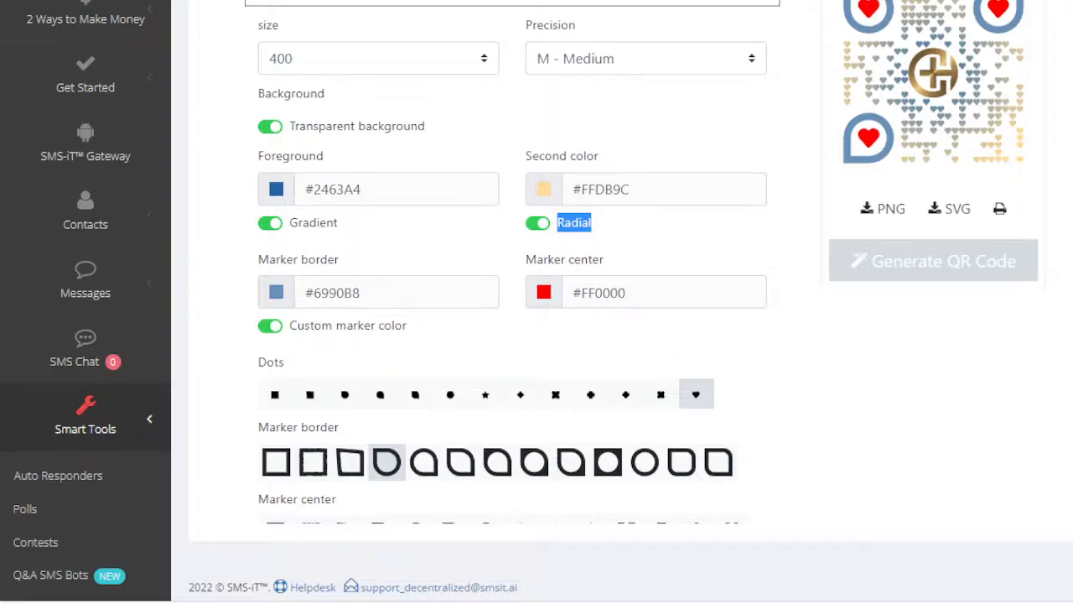
Try the third, square and star dot shapes, regenerating the QR code each time, and return to heart dots
{"action": "scroll", "coordinate": [513, 336], "scroll_direction": "down", "scroll_amount": 3}
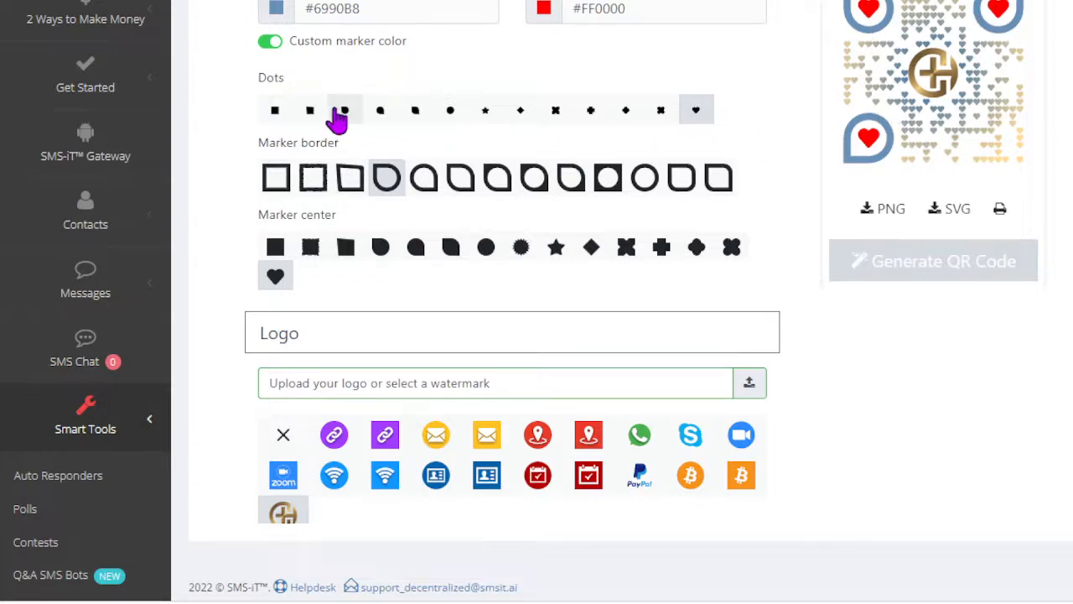
{"action": "left_click", "coordinate": [345, 114]}
{"action": "left_click", "coordinate": [925, 270]}
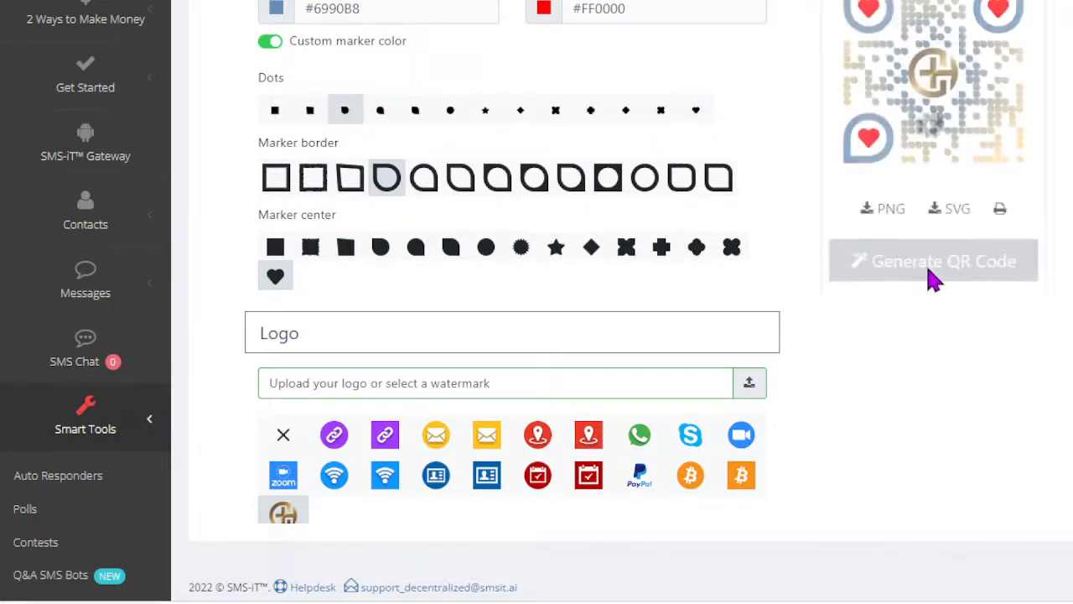
{"action": "left_click", "coordinate": [275, 111]}
{"action": "left_click", "coordinate": [979, 265]}
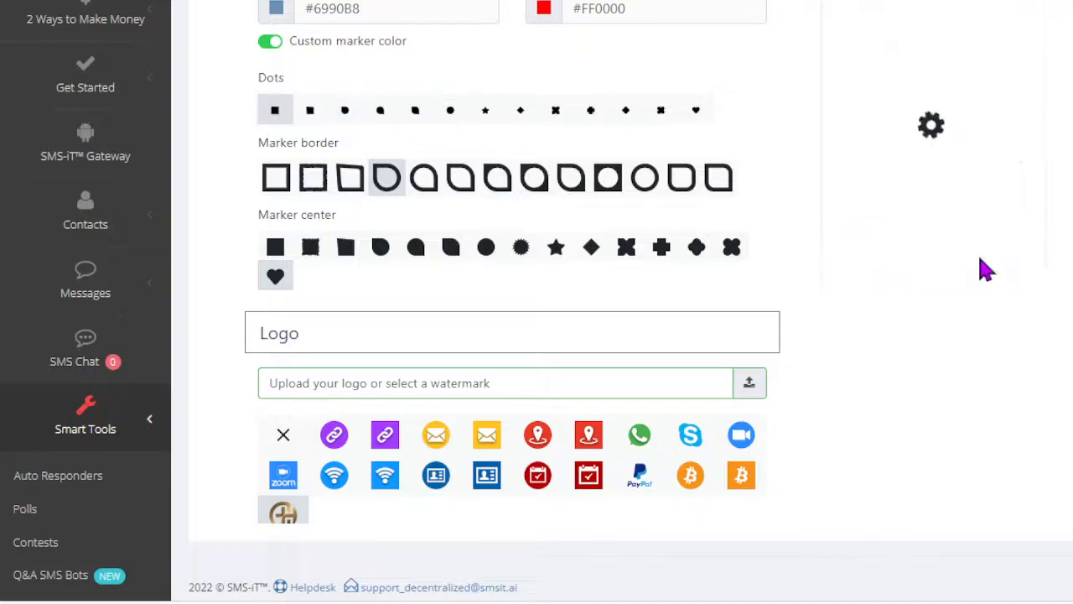
{"action": "left_click", "coordinate": [485, 110]}
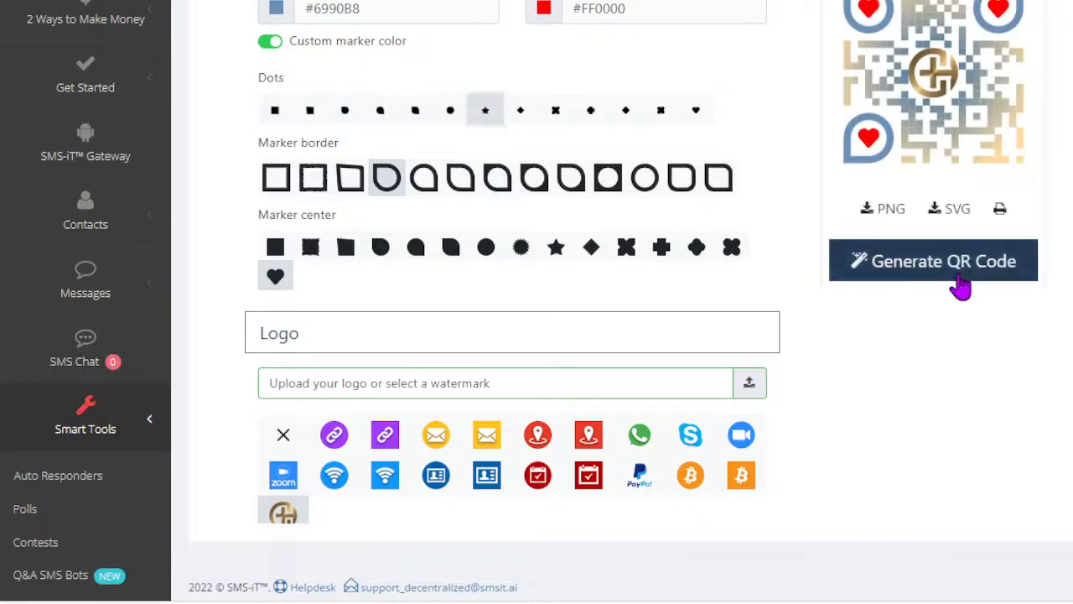
{"action": "left_click", "coordinate": [960, 284]}
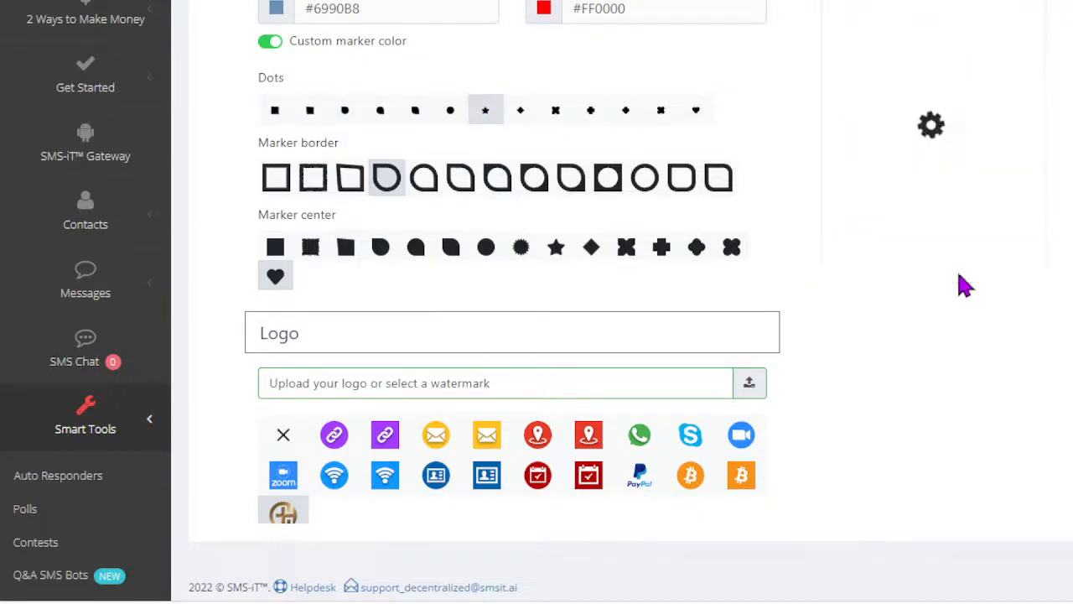
{"action": "left_click", "coordinate": [695, 112]}
{"action": "left_click", "coordinate": [934, 278]}
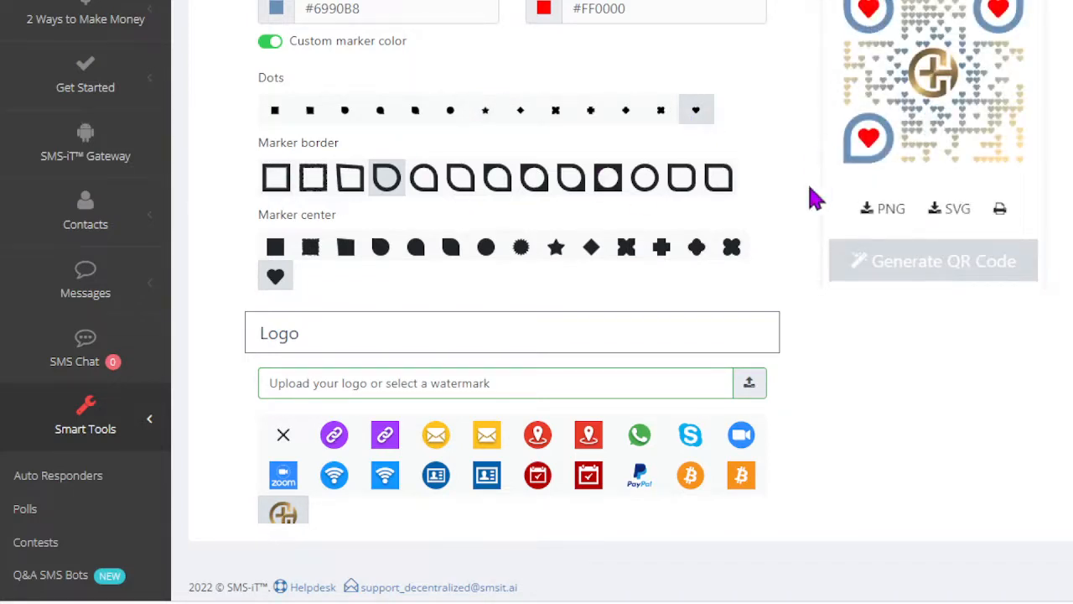
Try the solid square marker border with a round opening, and regenerate the QR code with the teardrop border again
{"action": "left_click", "coordinate": [613, 191]}
{"action": "left_click", "coordinate": [906, 282]}
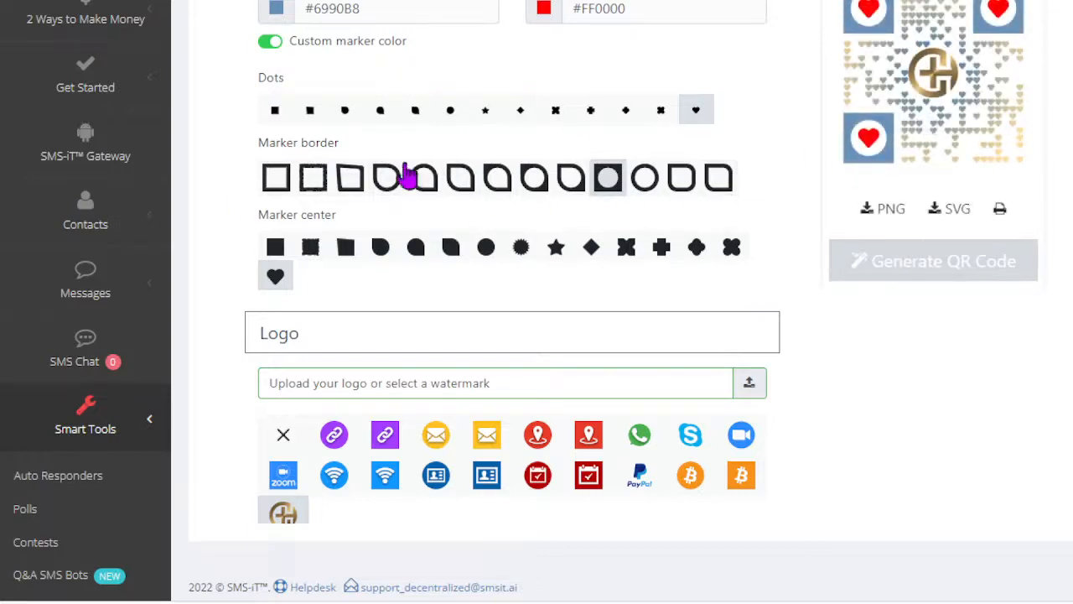
{"action": "left_click", "coordinate": [391, 193]}
{"action": "left_click", "coordinate": [941, 265]}
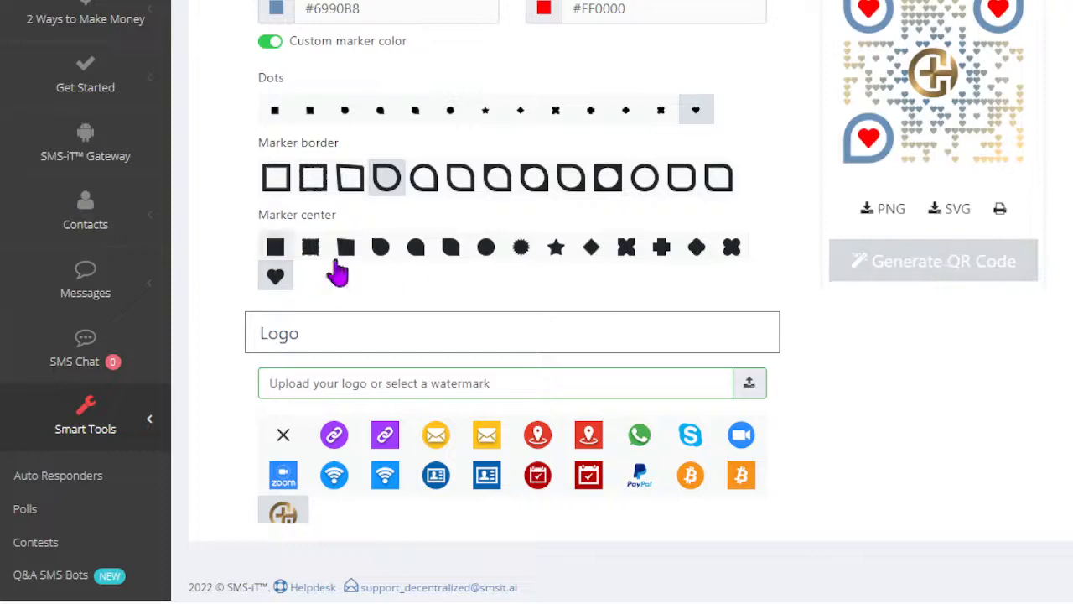
Try a star marker center, and regenerate the QR code with the heart marker center again
{"action": "left_click", "coordinate": [558, 250]}
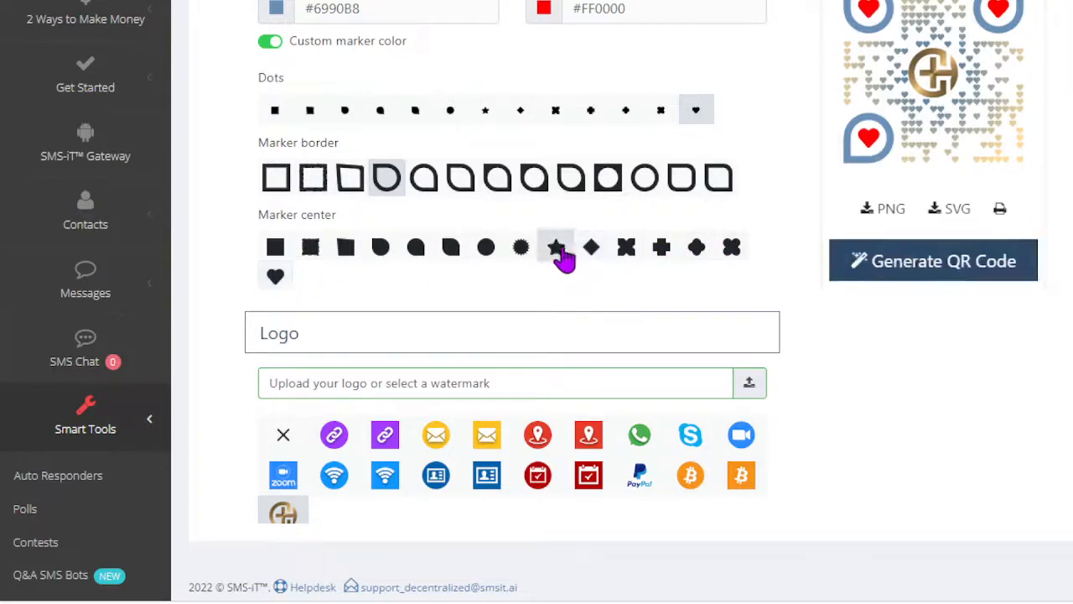
{"action": "left_click", "coordinate": [909, 270]}
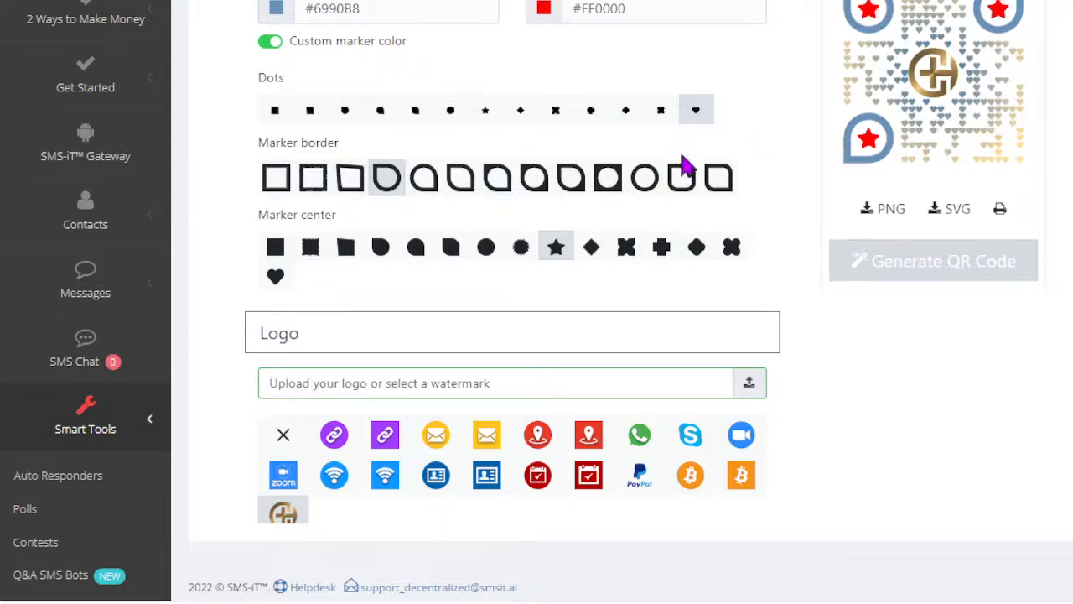
{"action": "left_click", "coordinate": [275, 277]}
{"action": "left_click", "coordinate": [904, 272]}
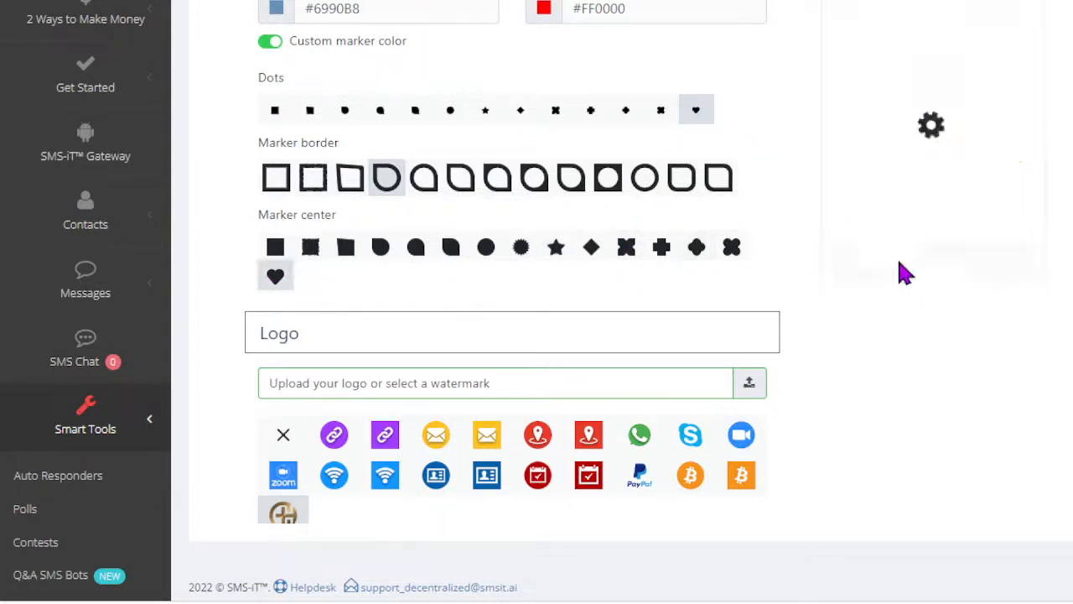
Examine the Logo section's upload field, watermark choices and option for removing the background behind the logo
{"action": "scroll", "coordinate": [642, 228], "scroll_direction": "down", "scroll_amount": 1}
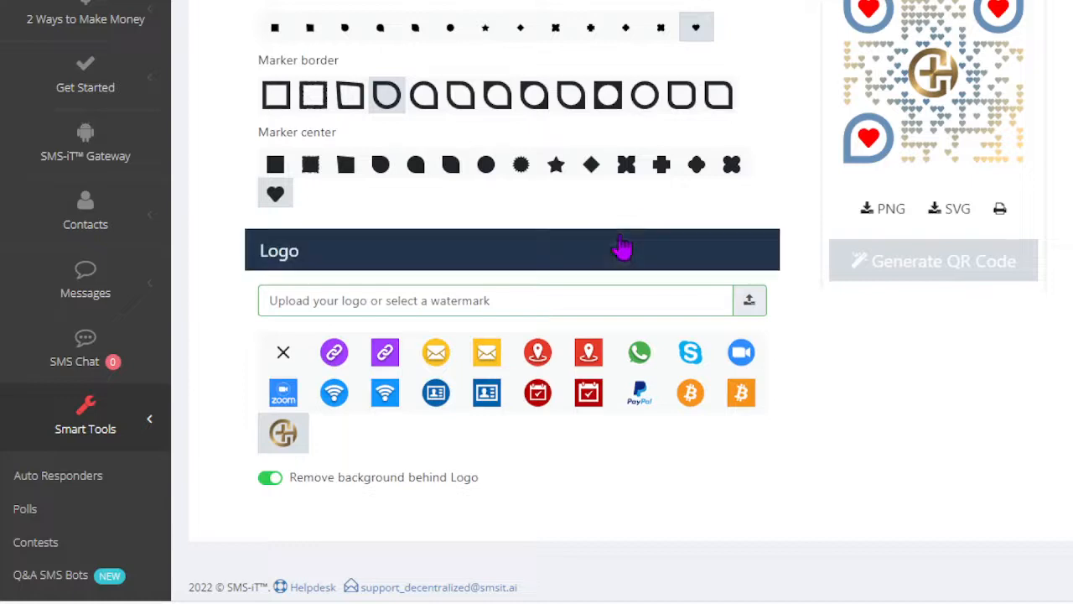
{"action": "scroll", "coordinate": [422, 268], "scroll_direction": "up", "scroll_amount": 3}
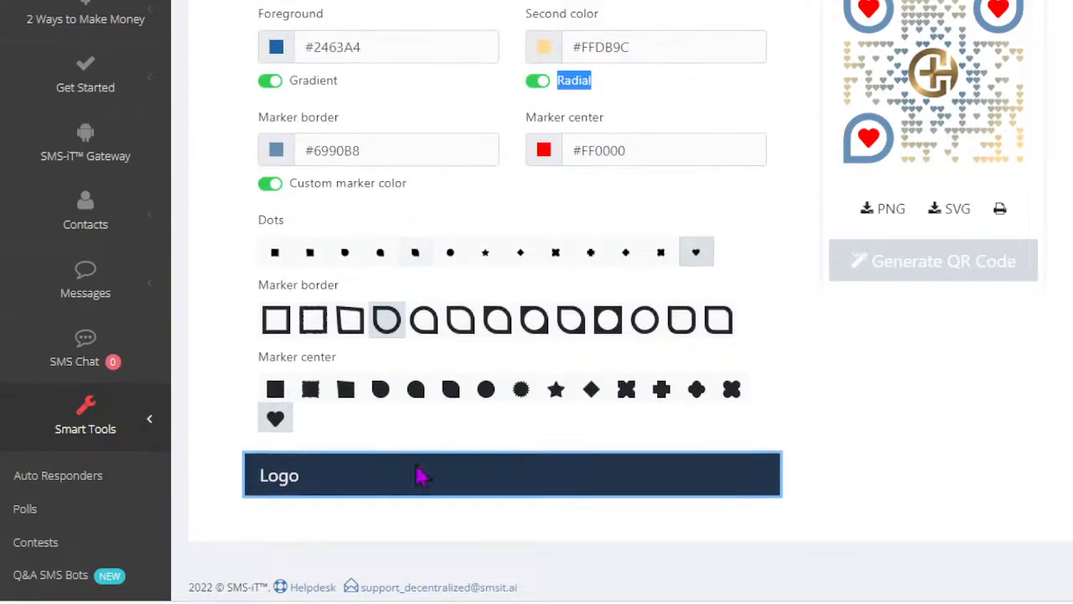
{"action": "left_click", "coordinate": [296, 488]}
{"action": "scroll", "coordinate": [646, 326], "scroll_direction": "down", "scroll_amount": 3}
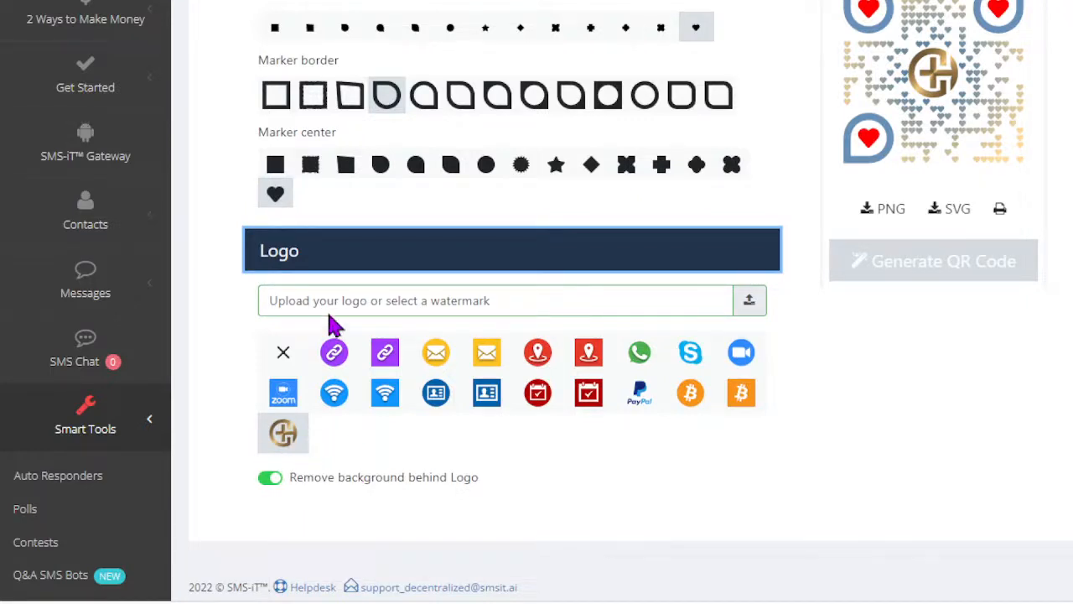
{"action": "left_click", "coordinate": [748, 301]}
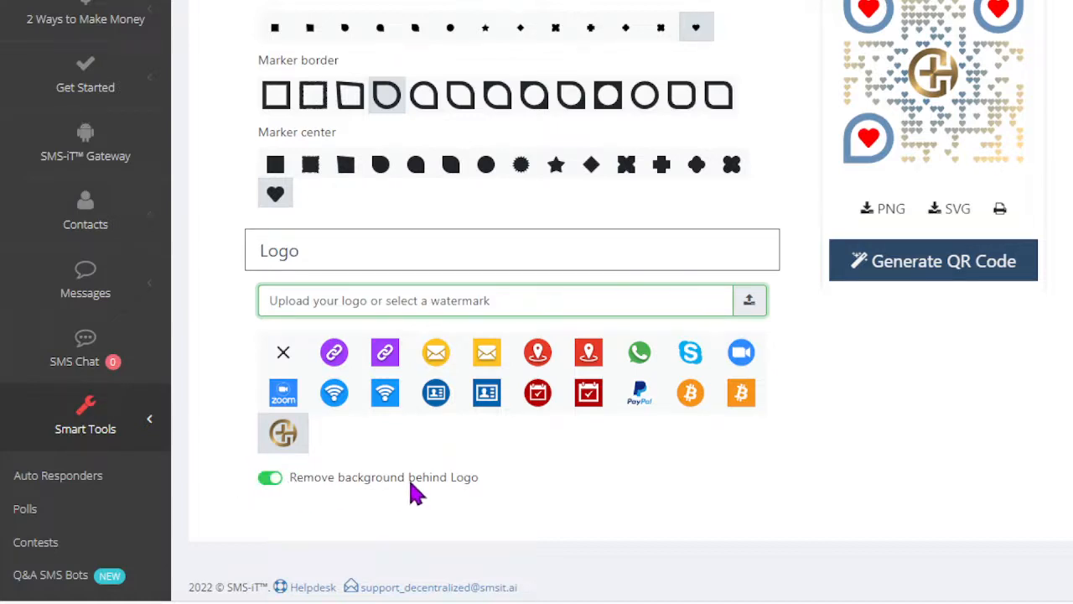
{"action": "left_click_drag", "start_coordinate": [411, 485], "coordinate": [487, 483]}
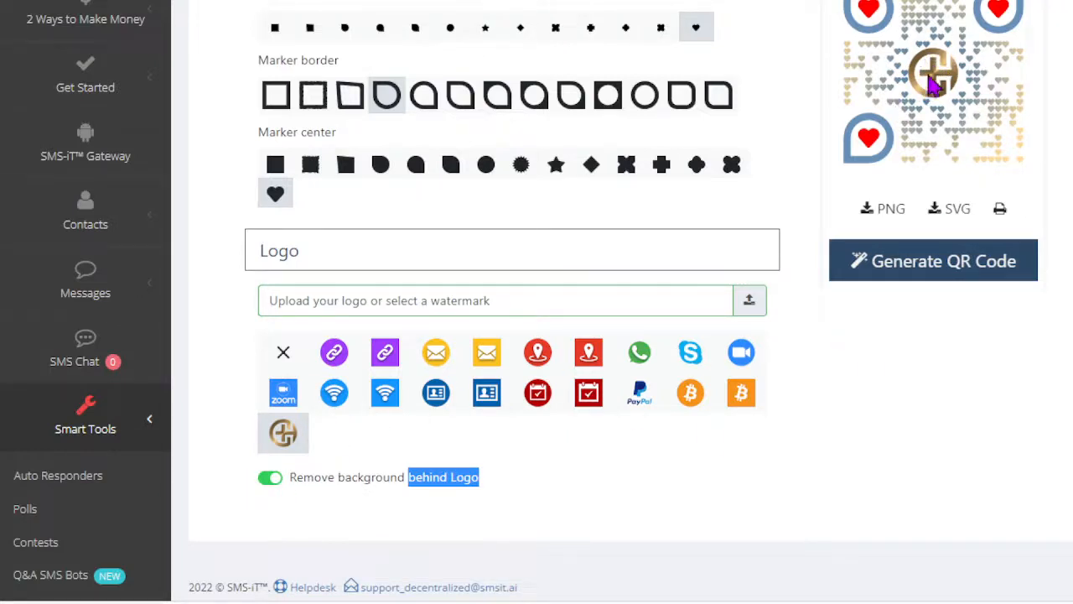
Regenerate the QR code with Remove background behind Logo turned off and examine the pattern around the logo
{"action": "left_click", "coordinate": [263, 483]}
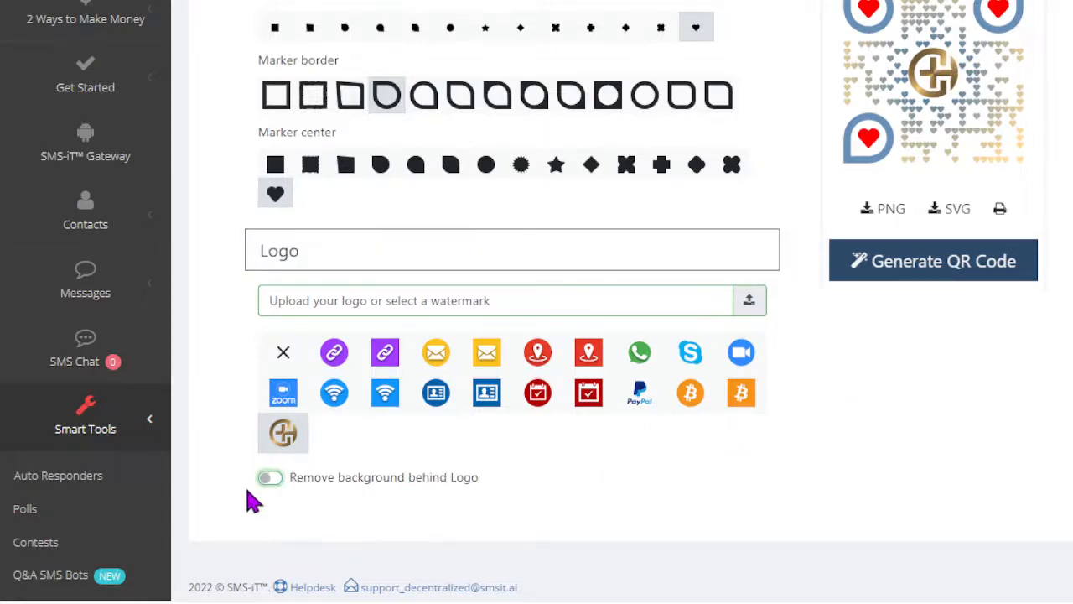
{"action": "left_click", "coordinate": [953, 266]}
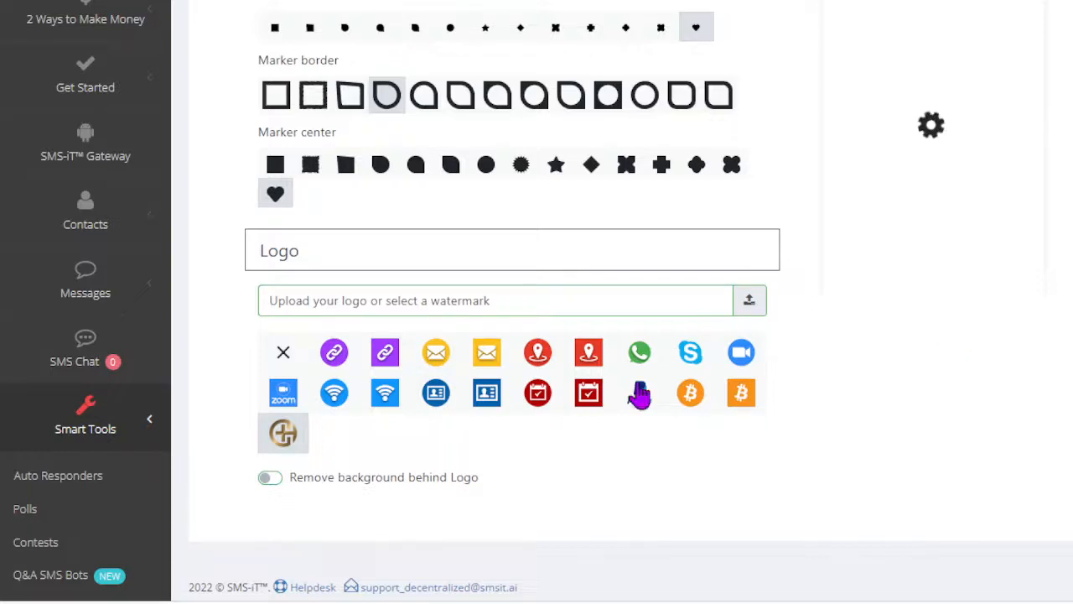
{"action": "left_click", "coordinate": [269, 479]}
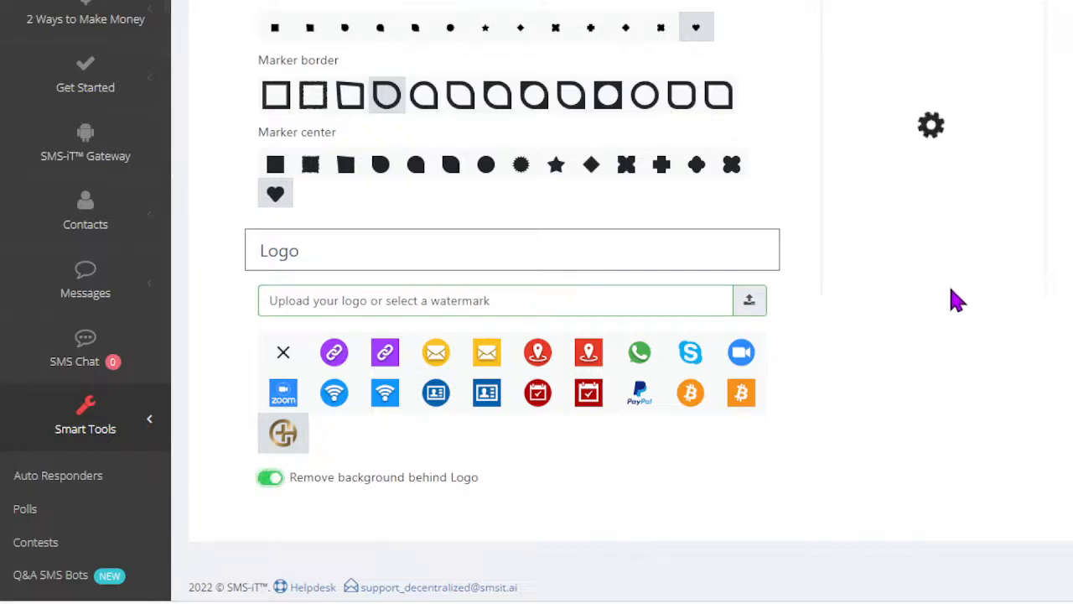
{"action": "scroll", "coordinate": [850, 407], "scroll_direction": "up", "scroll_amount": 4}
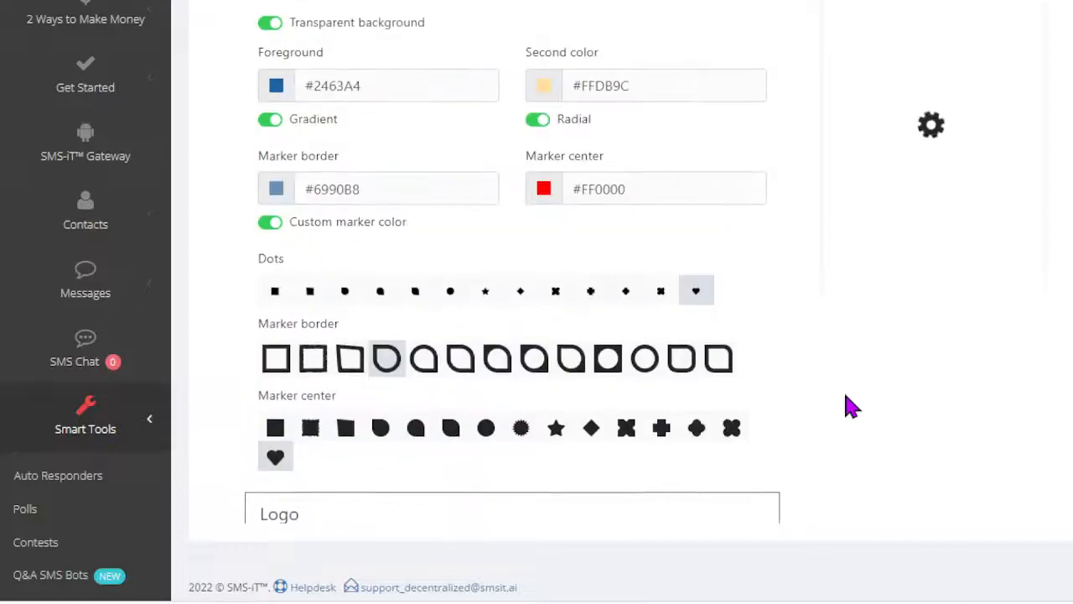
{"action": "scroll", "coordinate": [851, 407], "scroll_direction": "up", "scroll_amount": 4}
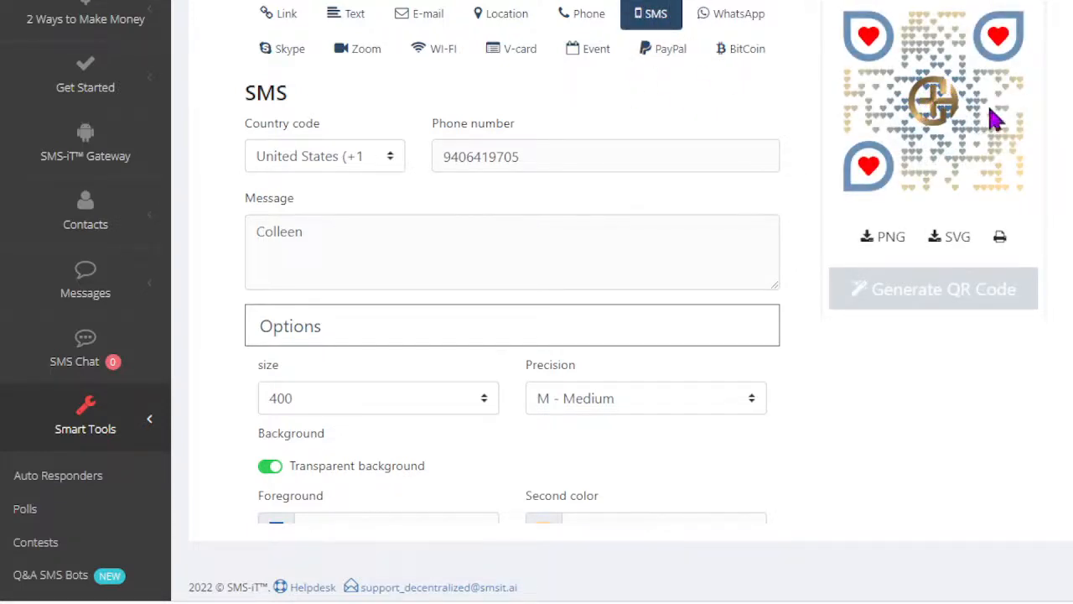
Regenerate the QR code with Remove background behind Logo turned on and return to the SMS details
{"action": "scroll", "coordinate": [301, 495], "scroll_direction": "down", "scroll_amount": 8}
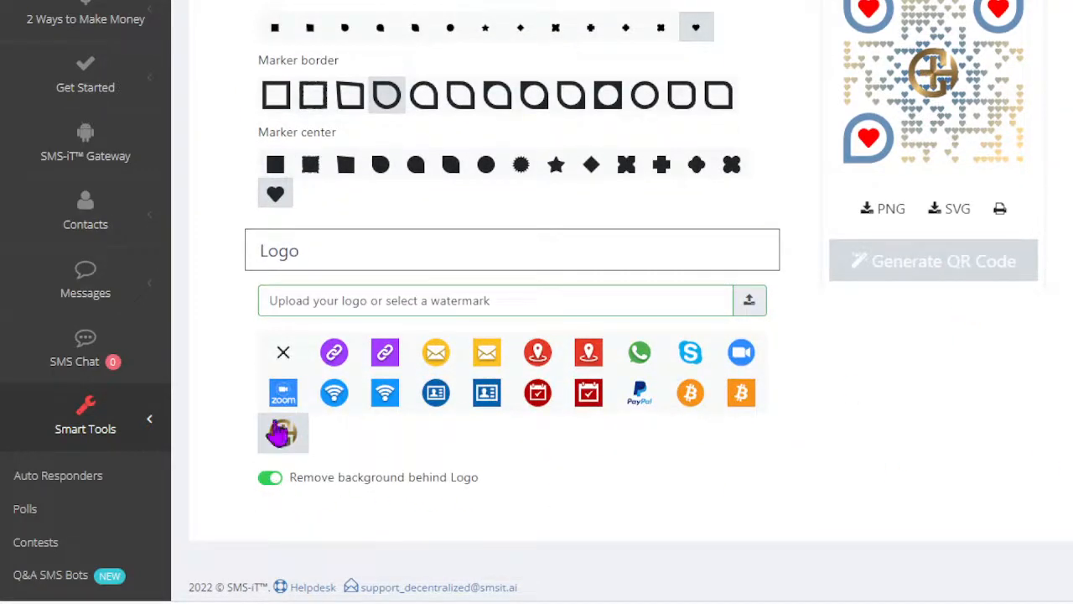
{"action": "left_click", "coordinate": [269, 483]}
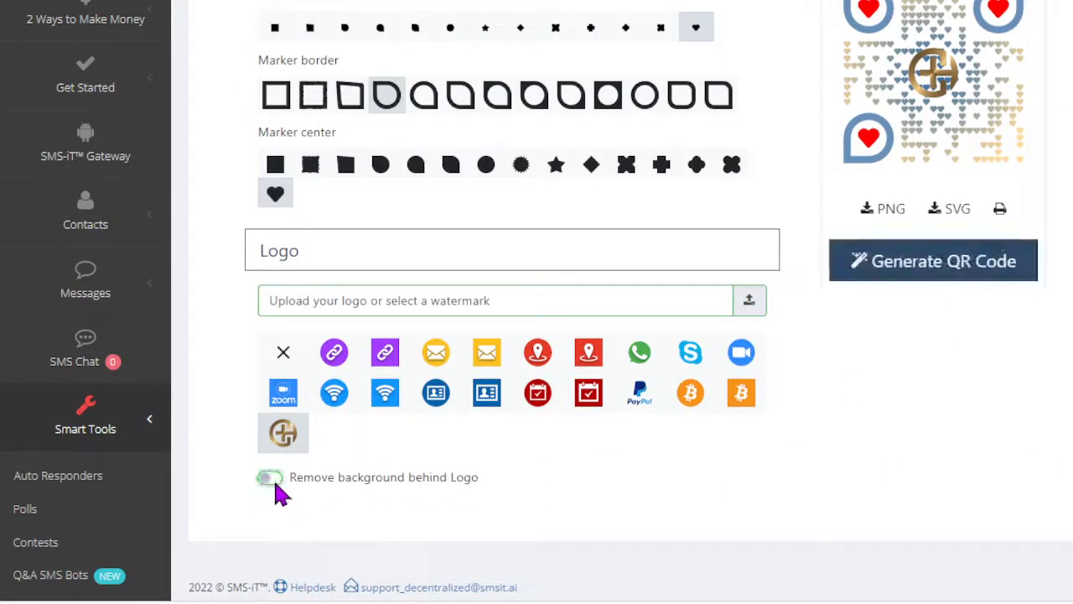
{"action": "left_click", "coordinate": [933, 277]}
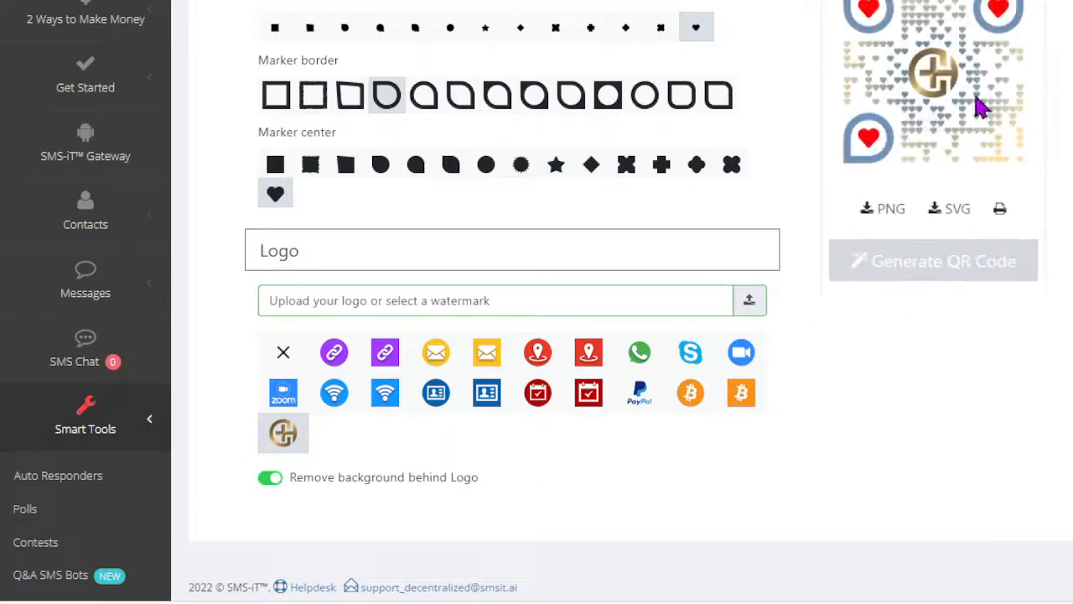
{"action": "scroll", "coordinate": [512, 302], "scroll_direction": "up", "scroll_amount": 8}
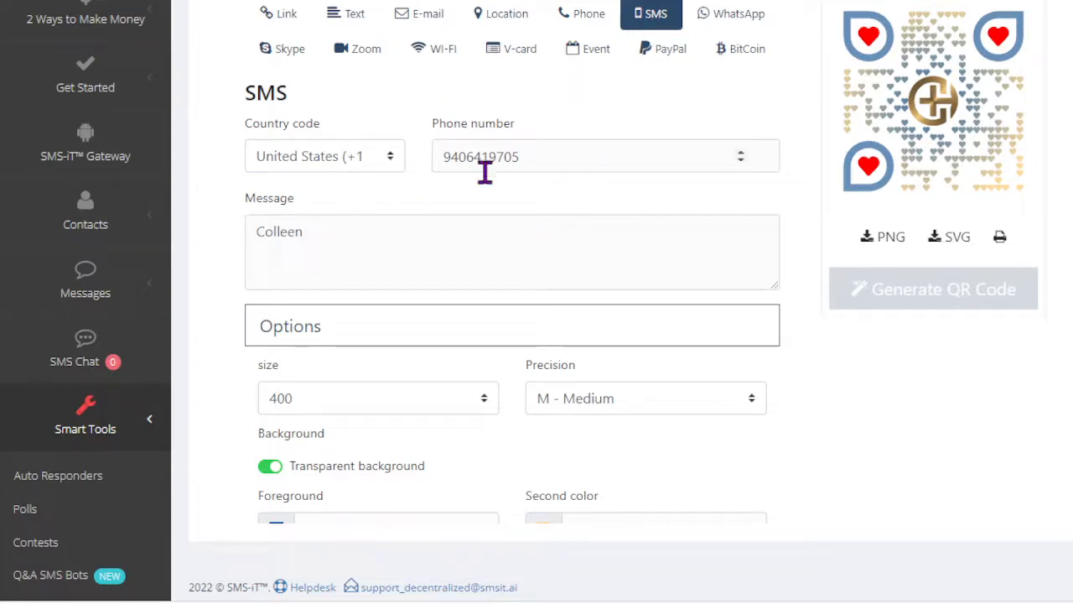
Examine the prefilled text in the SMS Message field alongside the recipient number and the generated QR code
{"action": "left_click_drag", "start_coordinate": [328, 233], "coordinate": [228, 251]}
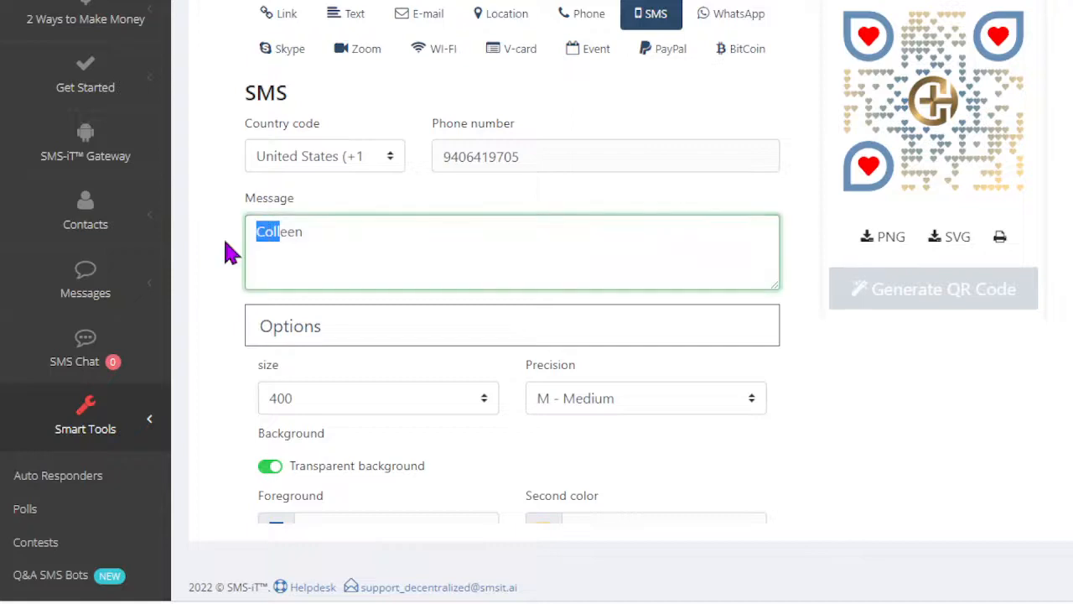
{"action": "left_click", "coordinate": [308, 235]}
{"action": "left_click_drag", "start_coordinate": [344, 233], "coordinate": [250, 252]}
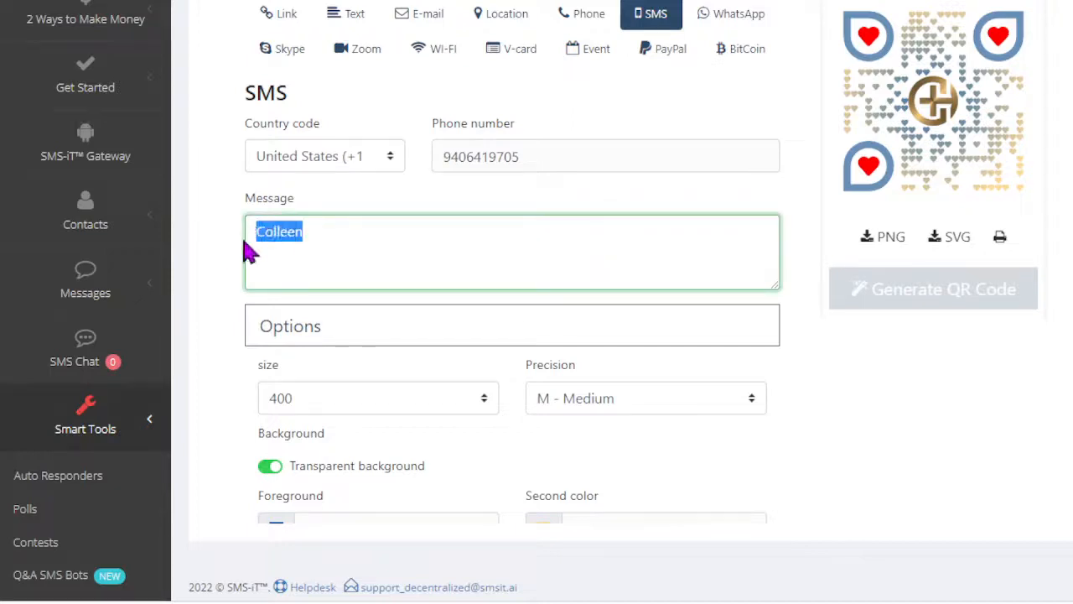
{"action": "left_click", "coordinate": [489, 244]}
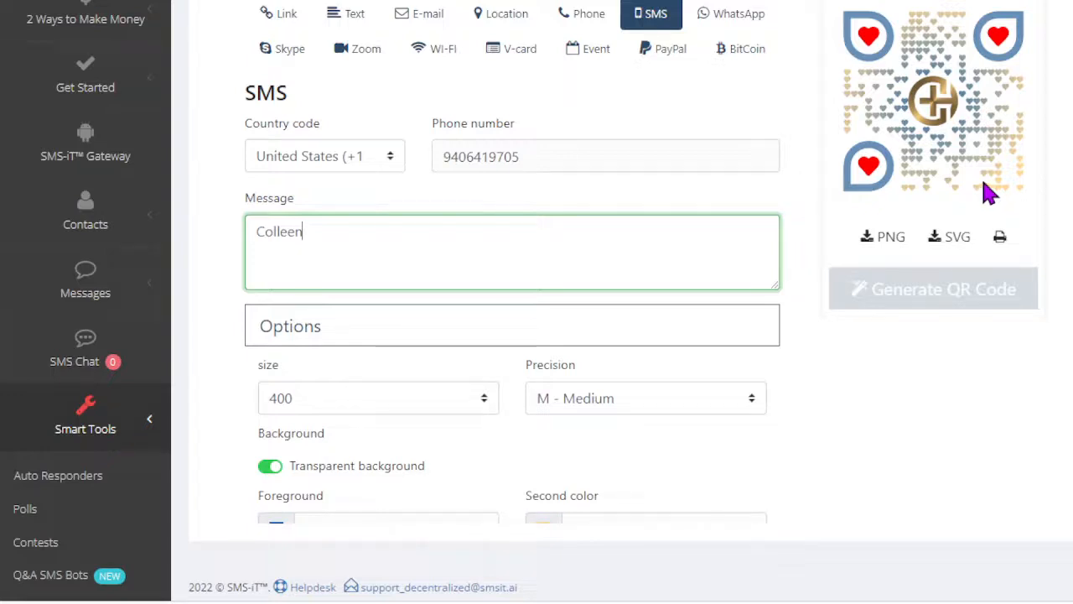
{"action": "left_click_drag", "start_coordinate": [347, 228], "coordinate": [204, 251]}
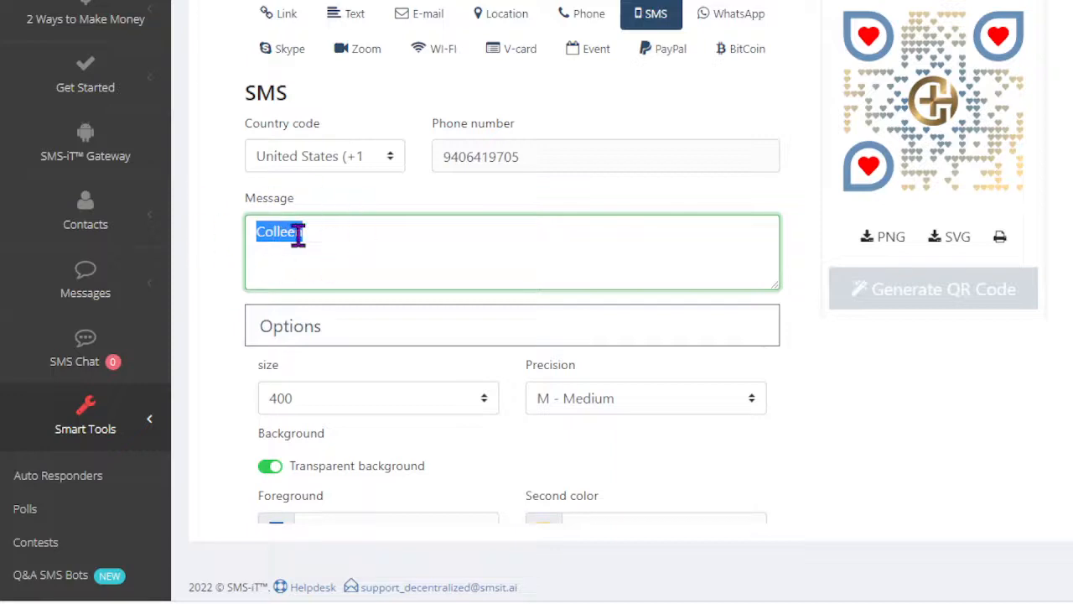
{"action": "left_click", "coordinate": [336, 239]}
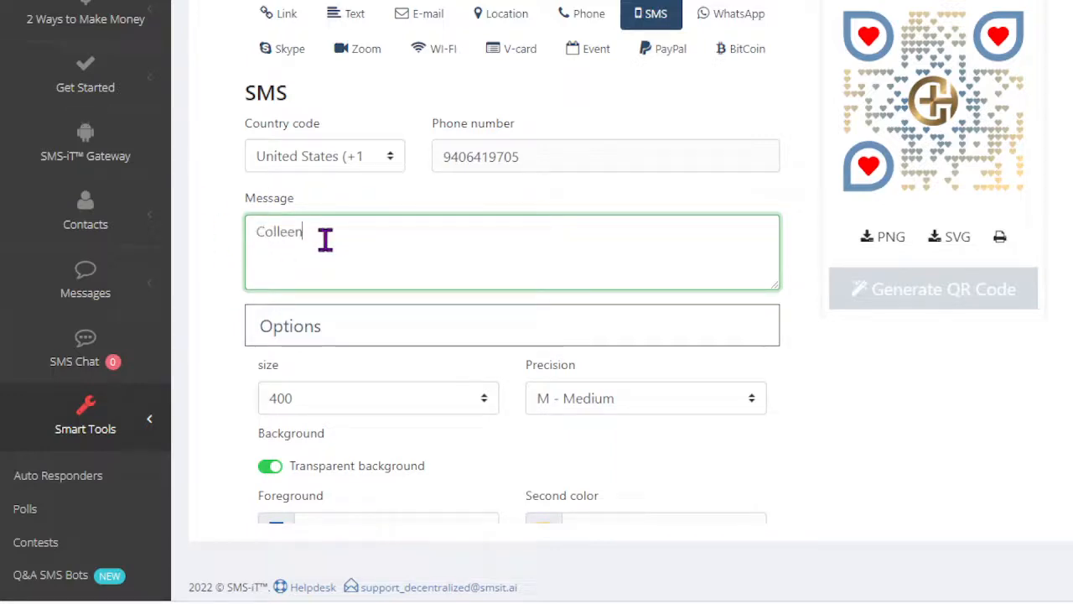
{"action": "left_click_drag", "start_coordinate": [325, 240], "coordinate": [254, 233]}
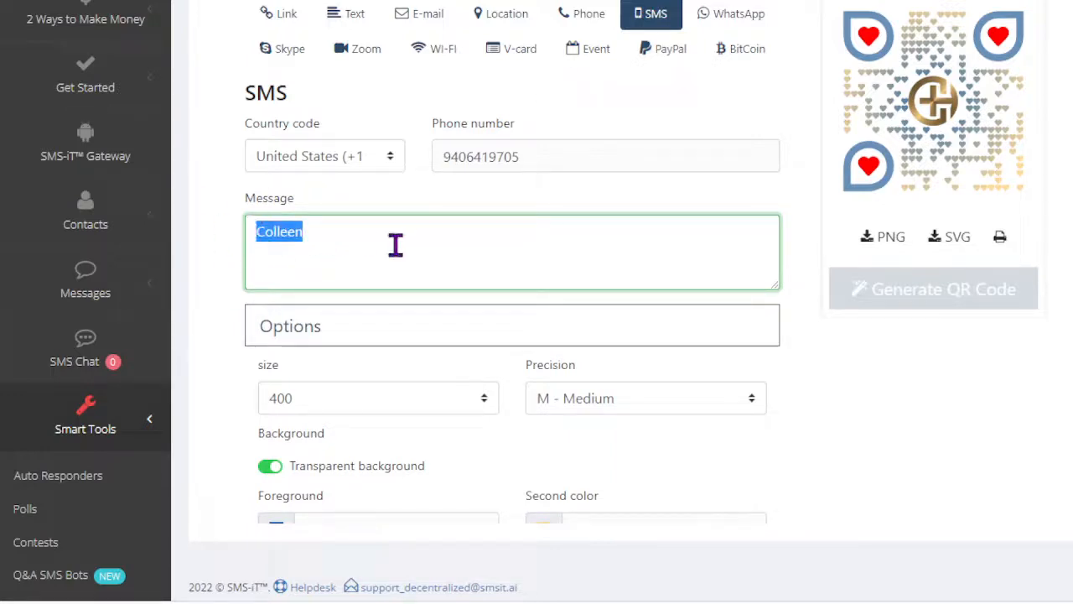
{"action": "left_click", "coordinate": [364, 235]}
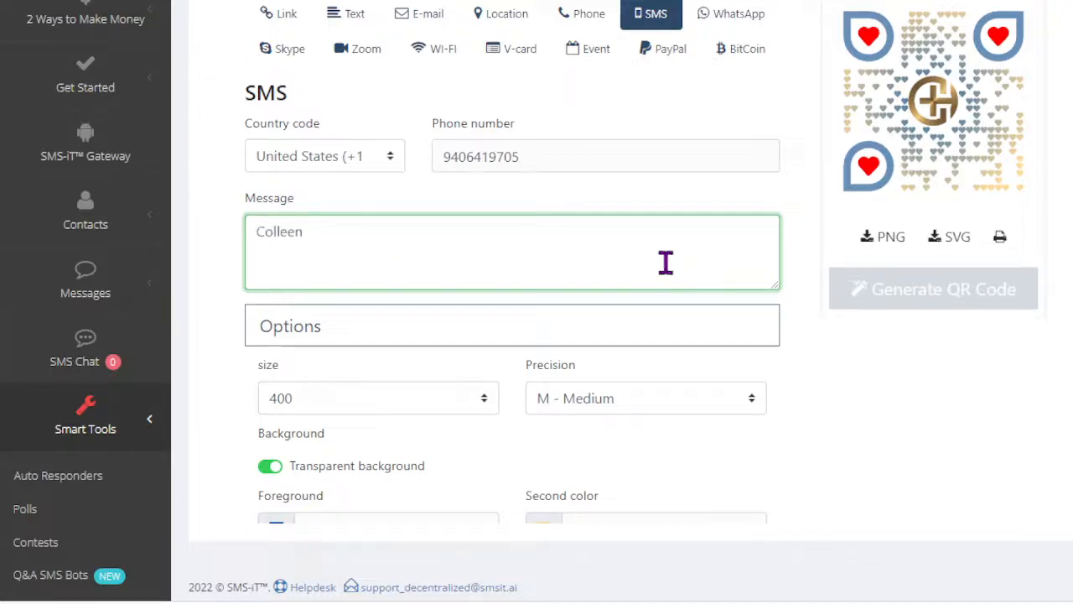
{"action": "left_click_drag", "start_coordinate": [359, 244], "coordinate": [232, 260]}
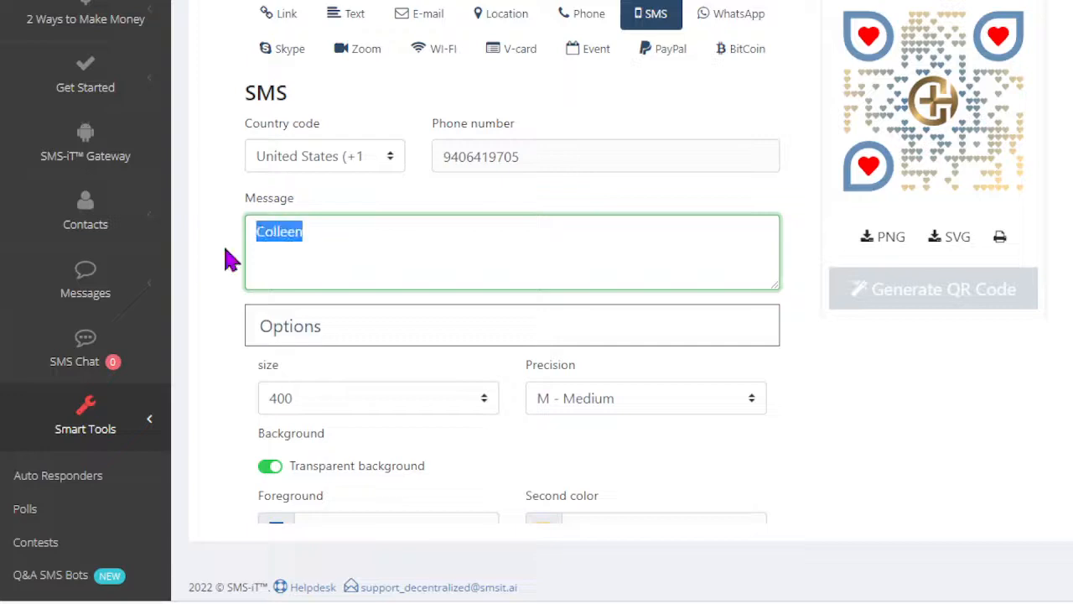
{"action": "left_click", "coordinate": [350, 244]}
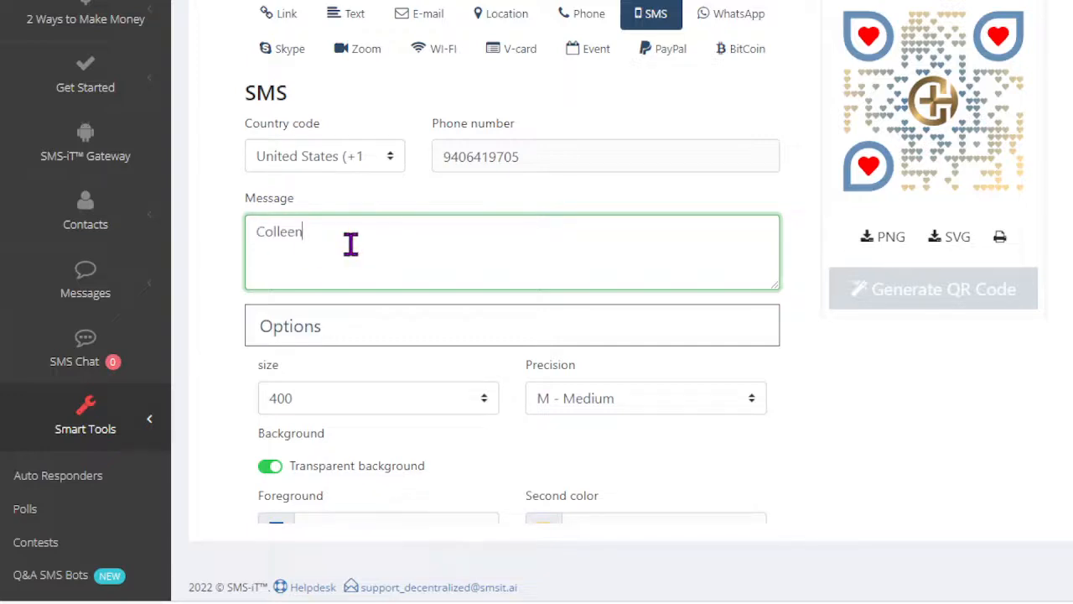